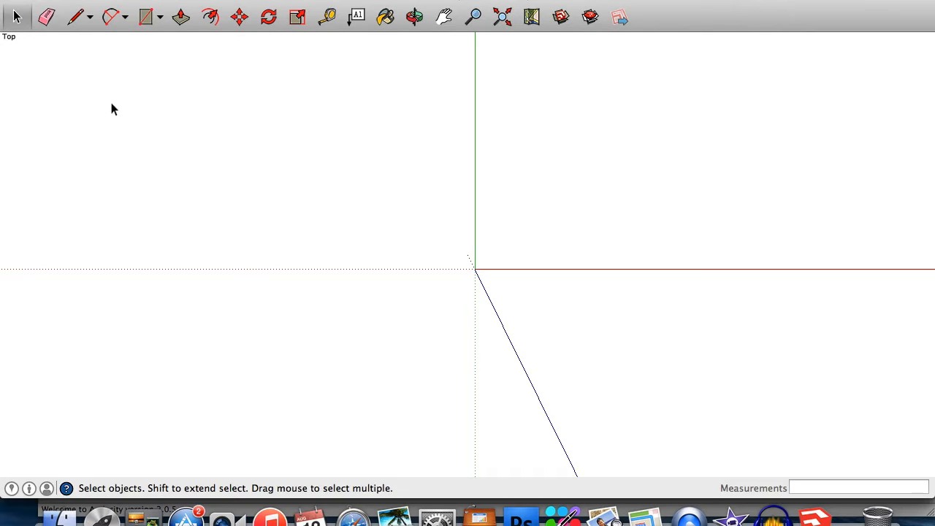
Draw a closed rectangular outline with the Line tool by picking four corners in the top view.
{"action": "left_click", "coordinate": [77, 20]}
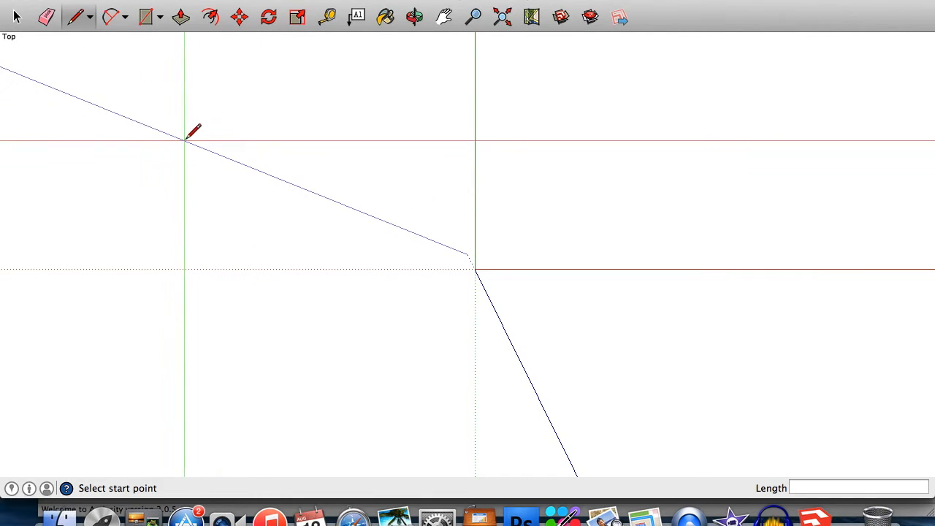
{"action": "left_click", "coordinate": [202, 126]}
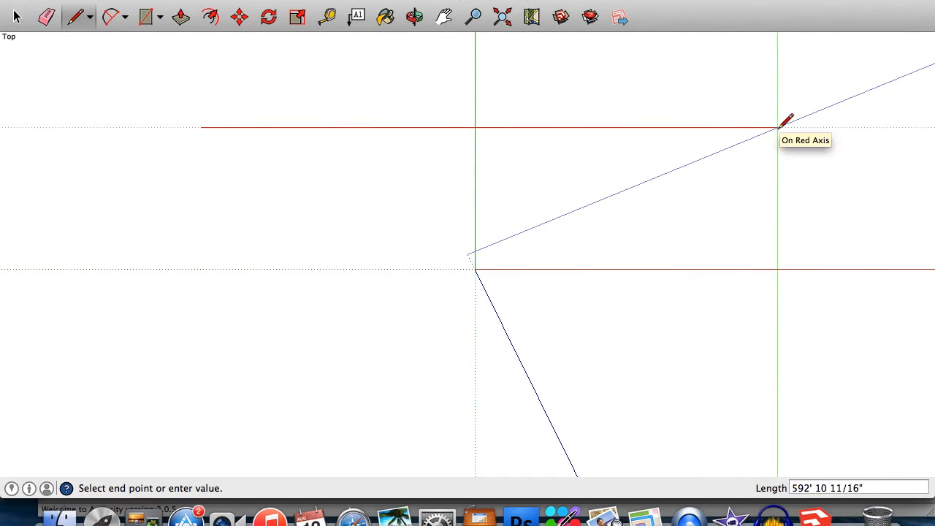
{"action": "left_click", "coordinate": [775, 128]}
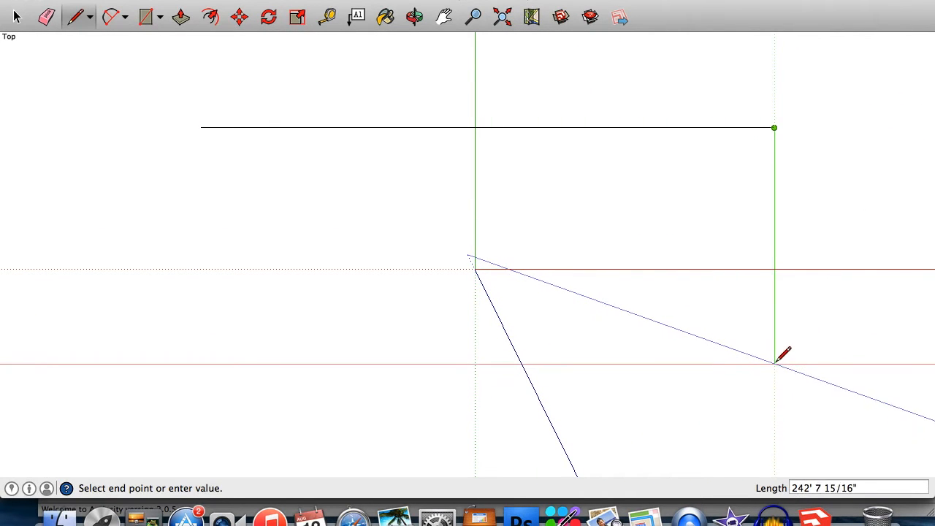
{"action": "left_click", "coordinate": [775, 361]}
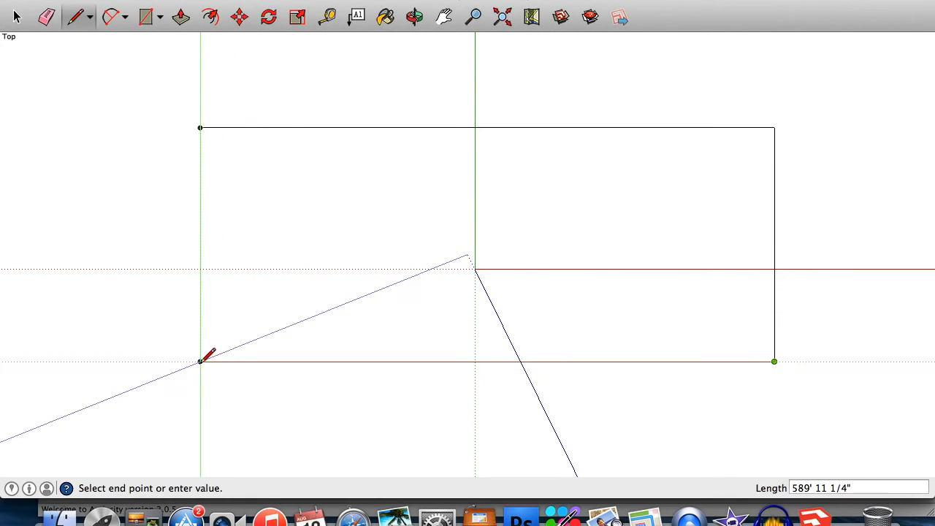
{"action": "left_click", "coordinate": [201, 361]}
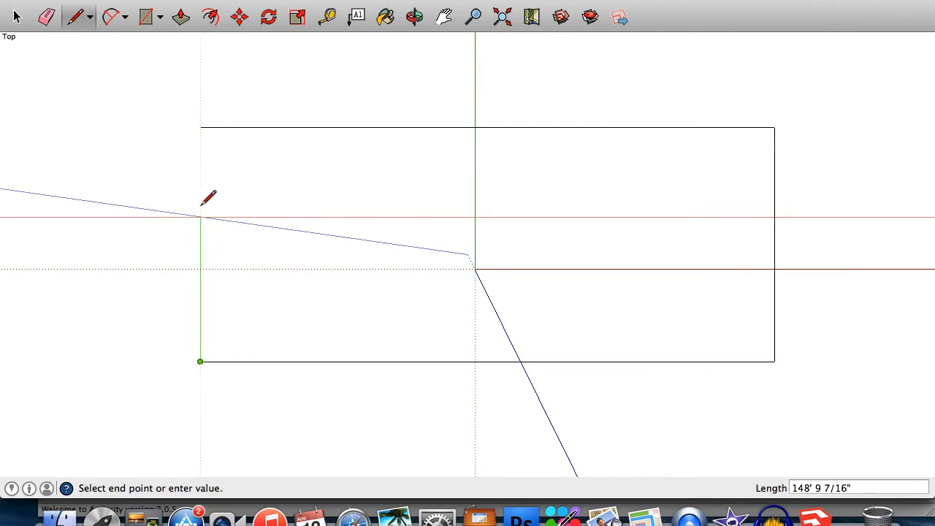
{"action": "left_click", "coordinate": [201, 128]}
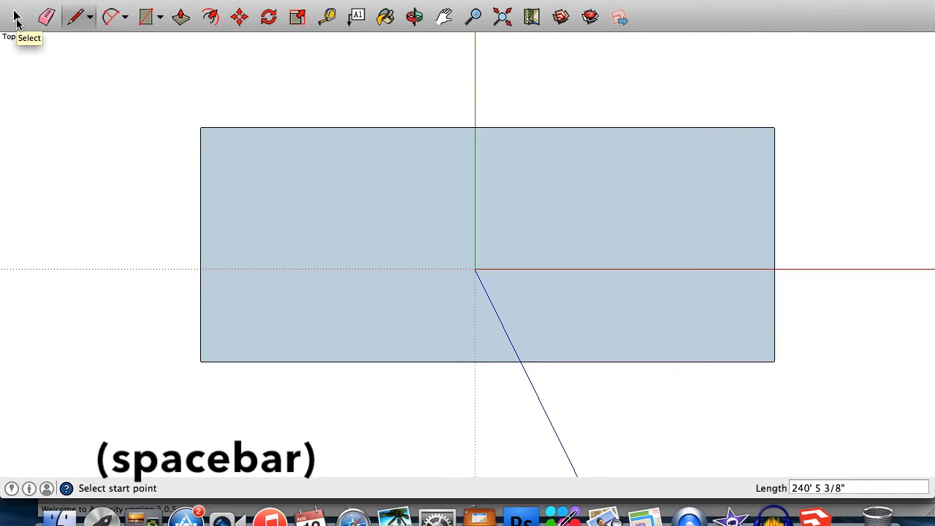
{"action": "key", "text": "space"}
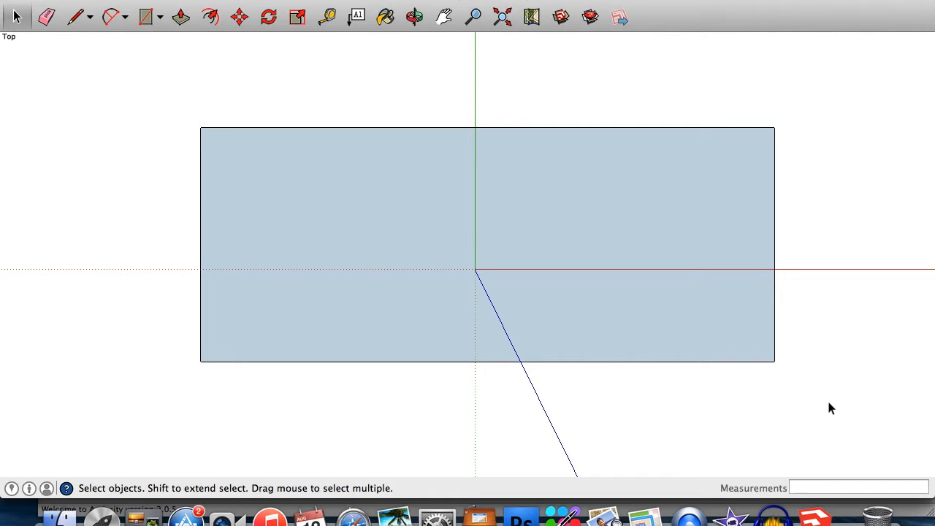
Select the rectangle and delete it.
{"action": "left_click_drag", "start_coordinate": [148, 108], "coordinate": [144, 108]}
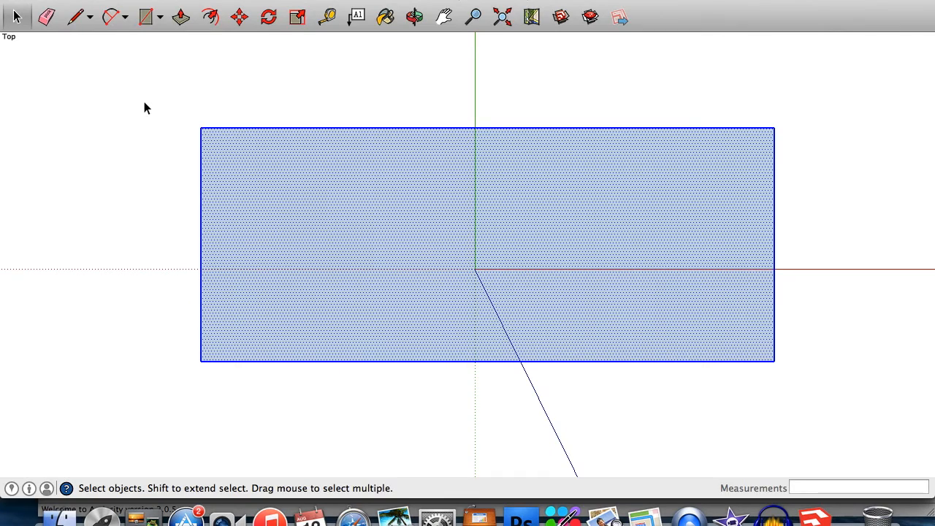
{"action": "key", "text": "Delete"}
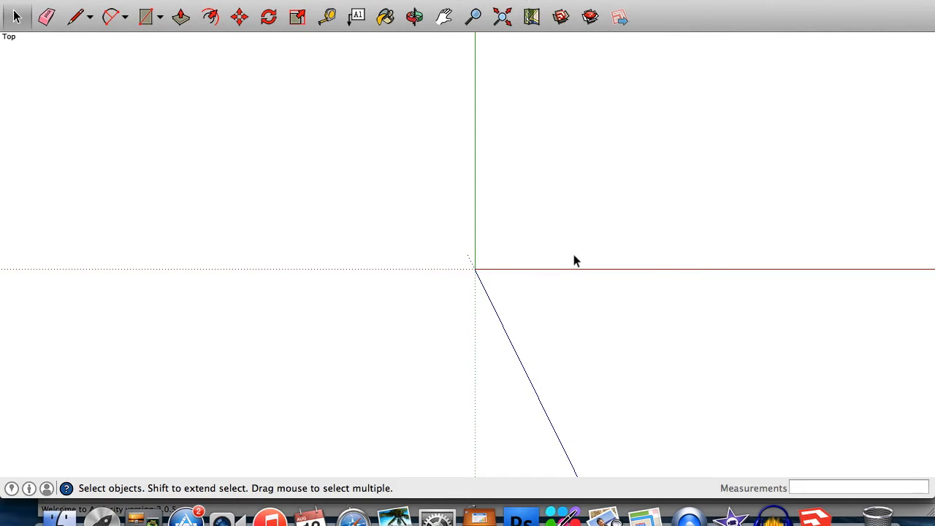
Draw a 300' by 300' square with the Rectangle tool.
{"action": "left_click", "coordinate": [144, 18]}
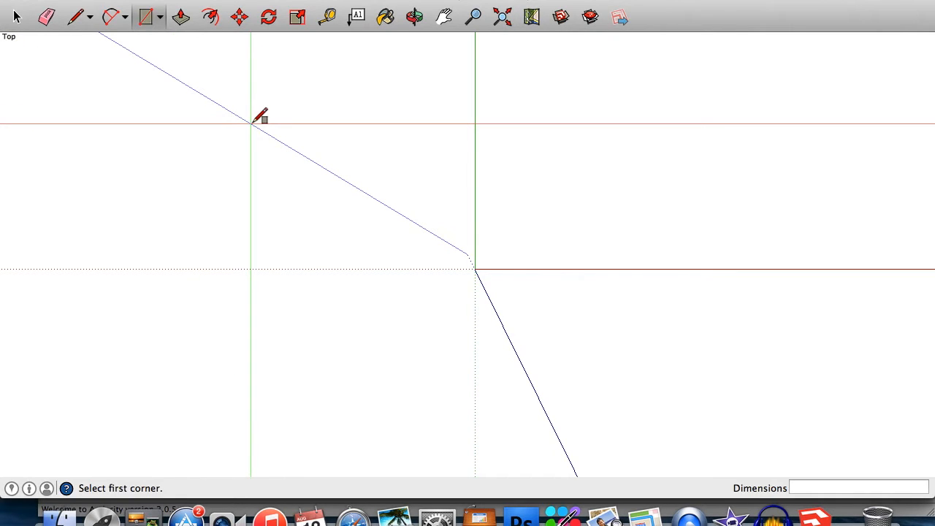
{"action": "left_click", "coordinate": [202, 100]}
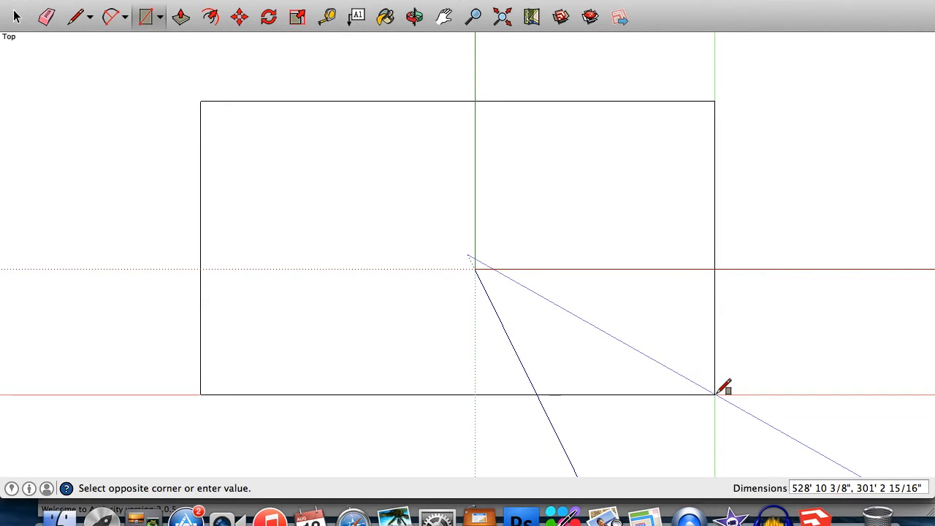
{"action": "type", "text": "300"}
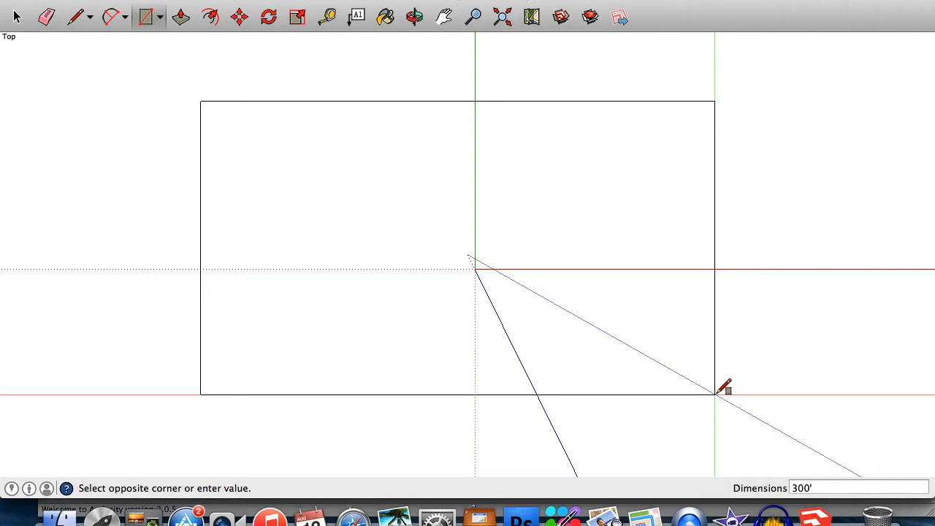
{"action": "type", "text": "300'"}
{"action": "key", "text": "Return"}
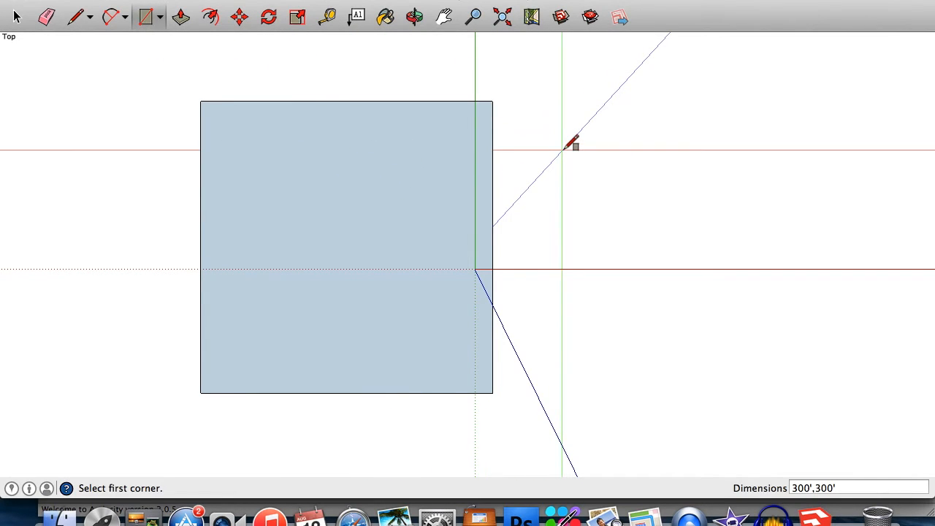
Examine the square by zooming in and out and panning the view around it.
{"action": "left_click", "coordinate": [474, 17]}
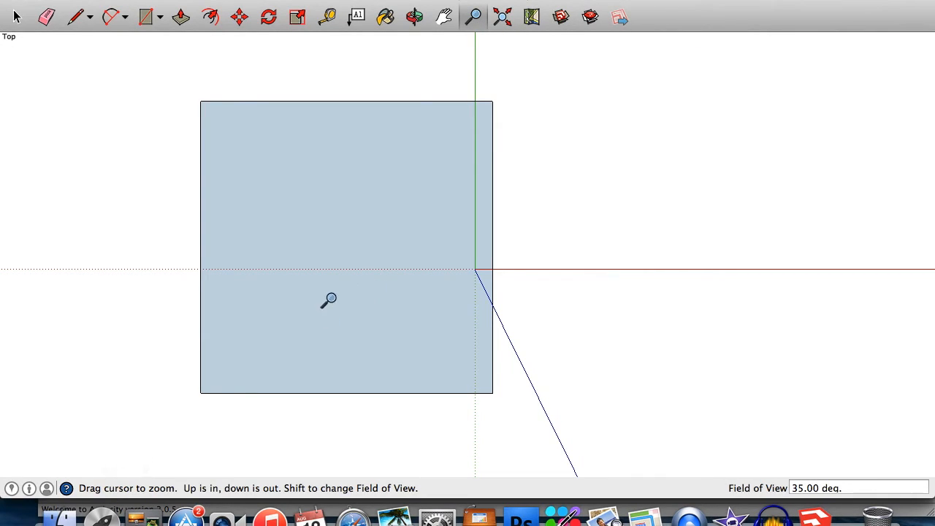
{"action": "left_click_drag", "start_coordinate": [330, 301], "coordinate": [336, 275]}
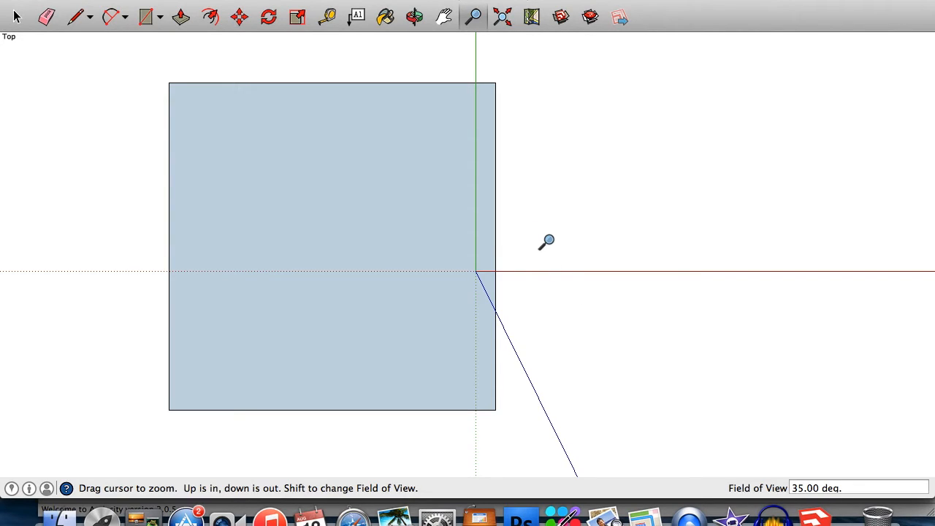
{"action": "key", "text": "space"}
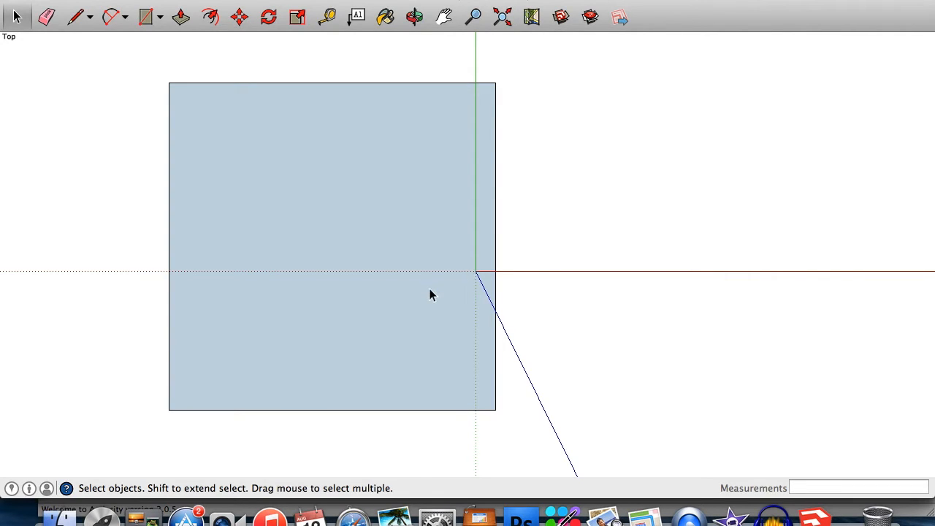
{"action": "scroll", "coordinate": [430, 294], "scroll_direction": "up", "scroll_amount": 6}
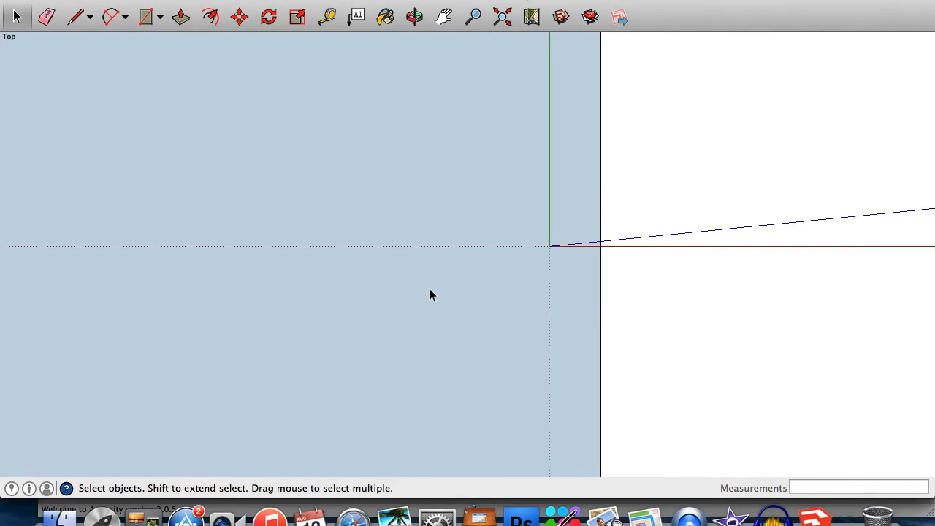
{"action": "scroll", "coordinate": [430, 294], "scroll_direction": "down", "scroll_amount": 6}
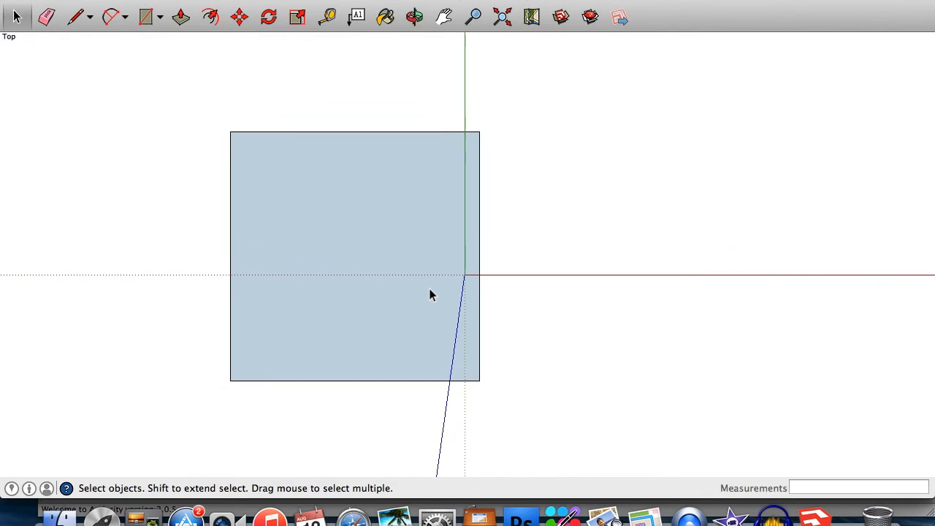
{"action": "scroll", "coordinate": [429, 294], "scroll_direction": "up", "scroll_amount": 4}
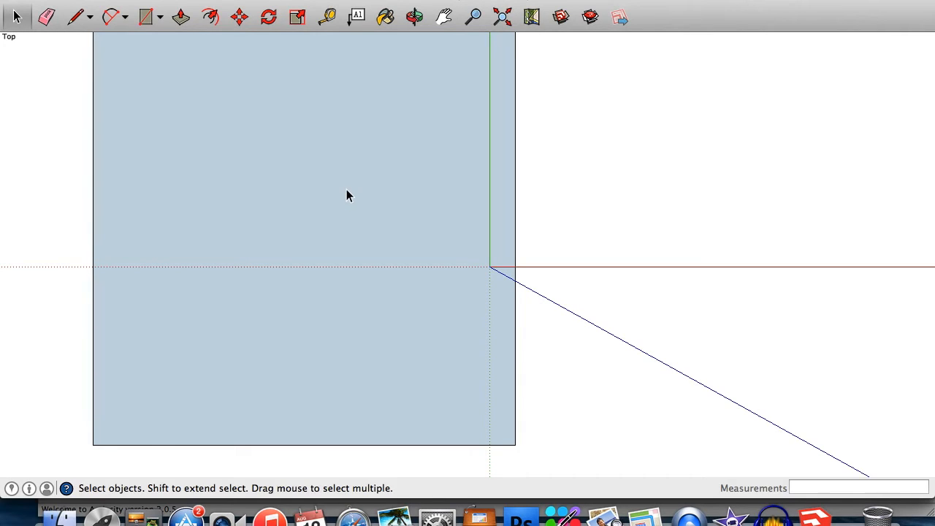
{"action": "left_click", "coordinate": [444, 19]}
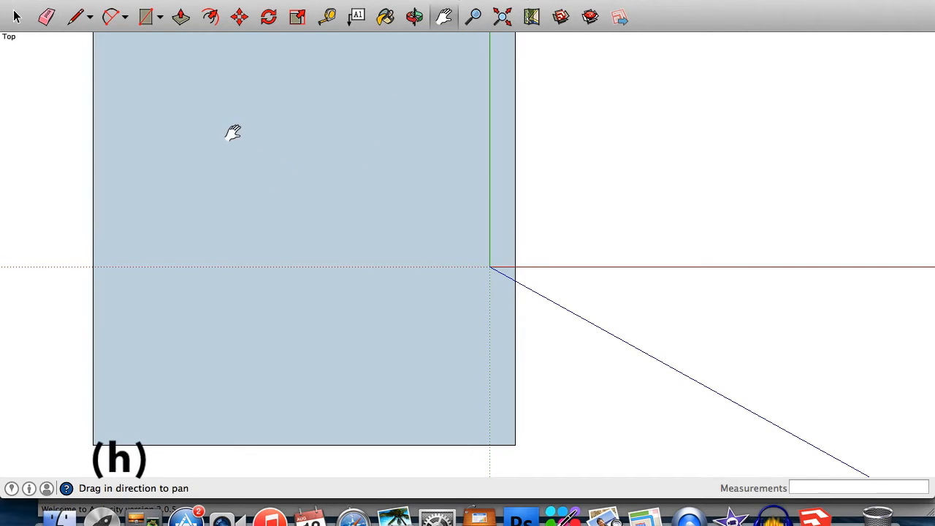
{"action": "left_click_drag", "start_coordinate": [171, 179], "coordinate": [326, 203]}
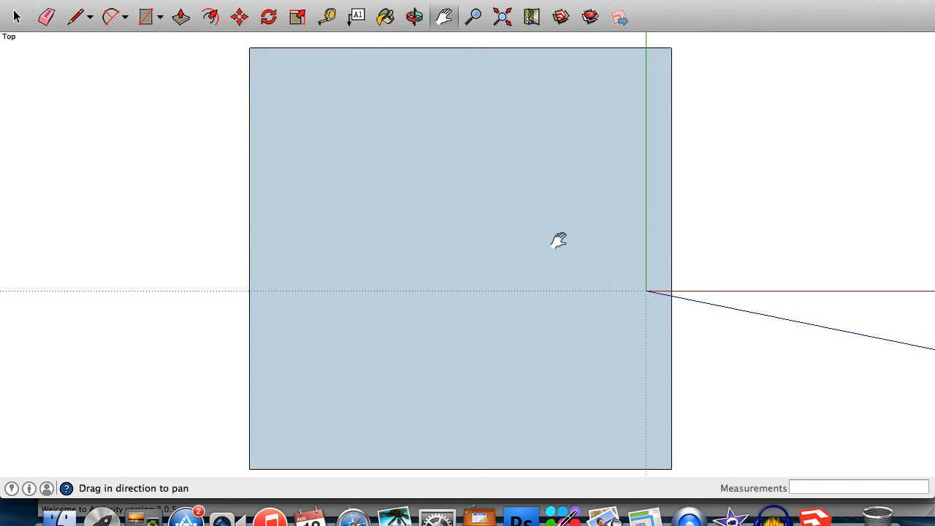
{"action": "mouse_move", "coordinate": [547, 231]}
{"action": "left_mouse_down"}
{"action": "mouse_move", "coordinate": [373, 234]}
{"action": "mouse_move", "coordinate": [718, 227]}
{"action": "mouse_move", "coordinate": [539, 224]}
{"action": "mouse_move", "coordinate": [553, 233]}
{"action": "left_mouse_up"}
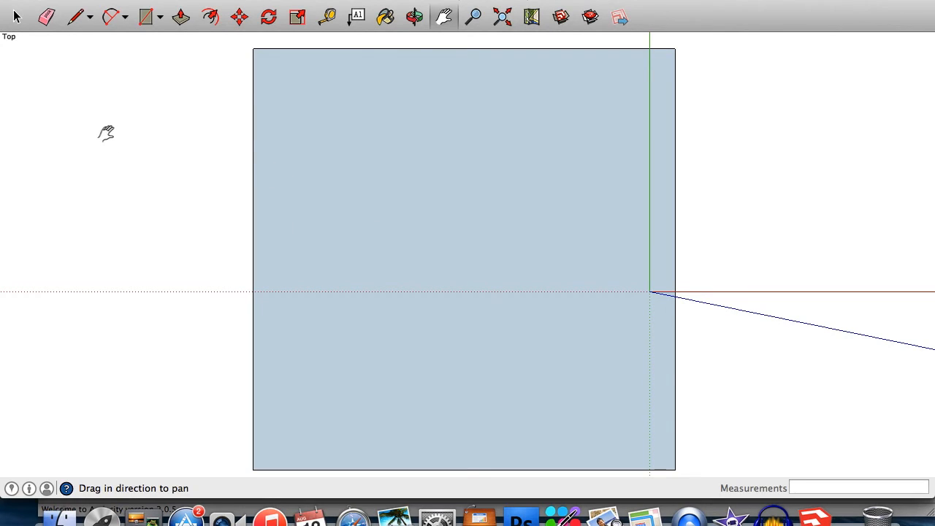
Select the square and move it from its centre so it centres on the green axis.
{"action": "left_click", "coordinate": [16, 17]}
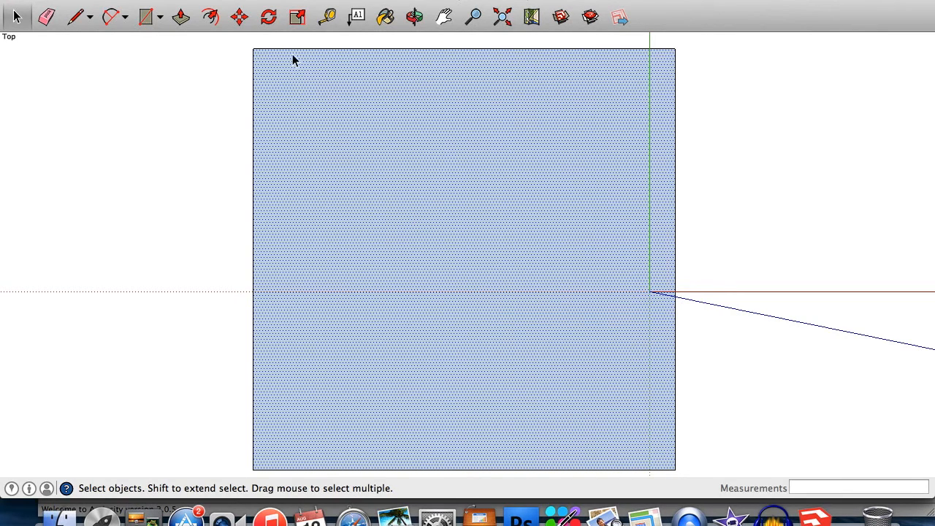
{"action": "left_click", "coordinate": [239, 16]}
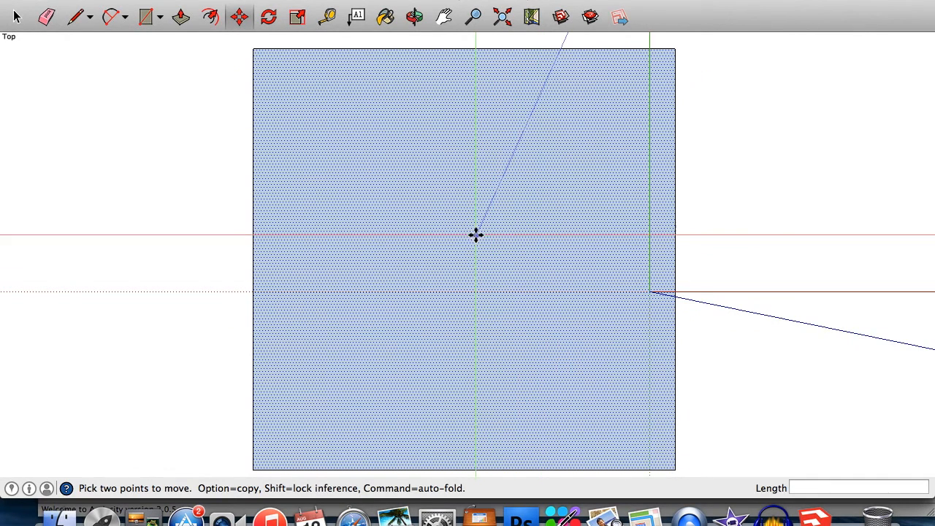
{"action": "left_click", "coordinate": [454, 234]}
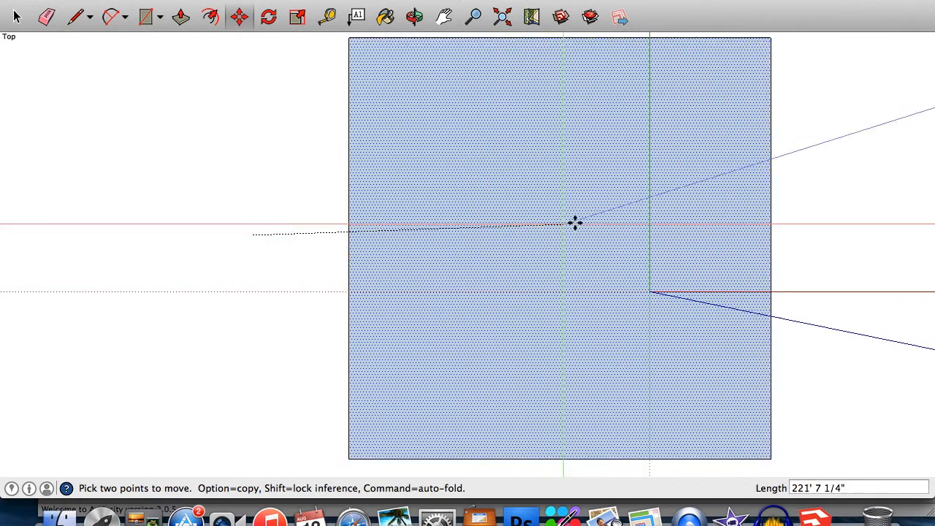
{"action": "left_click", "coordinate": [650, 239]}
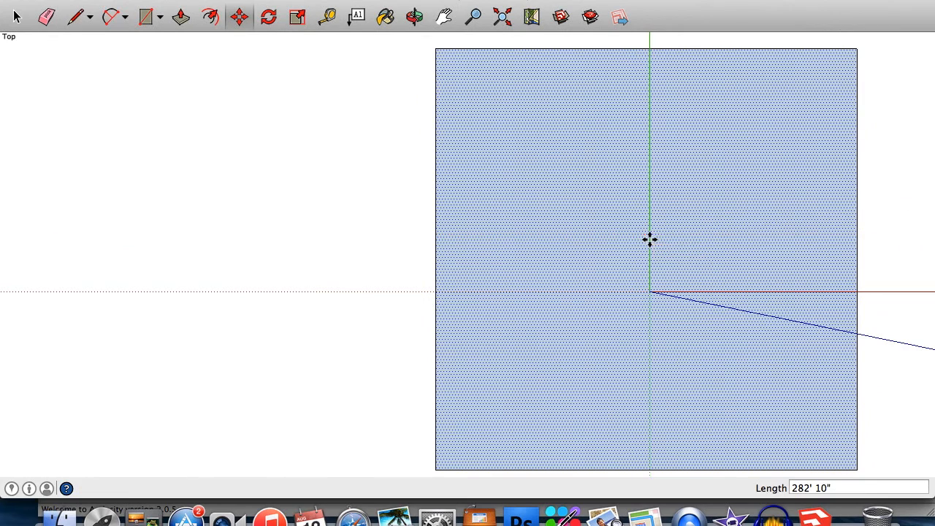
Select the square's right edge.
{"action": "left_click", "coordinate": [444, 16]}
{"action": "left_click_drag", "start_coordinate": [693, 278], "coordinate": [508, 277]}
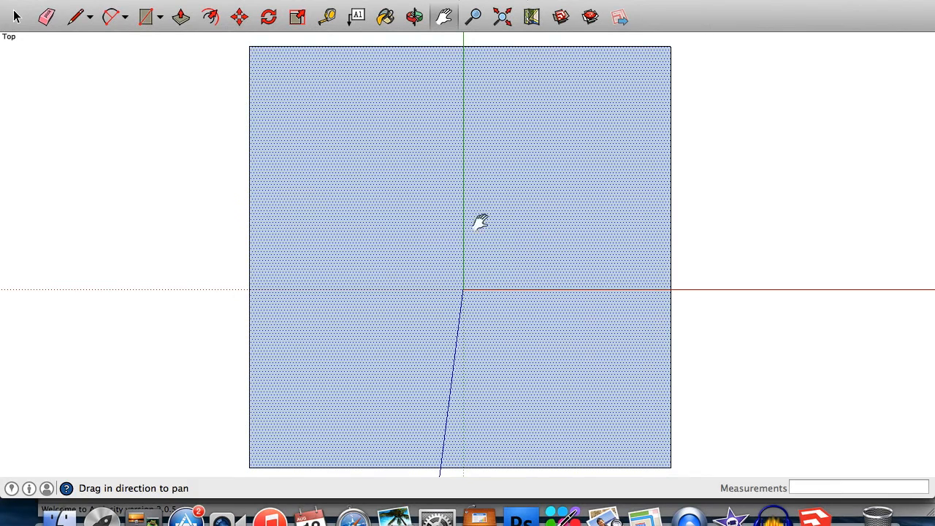
{"action": "left_click", "coordinate": [17, 17]}
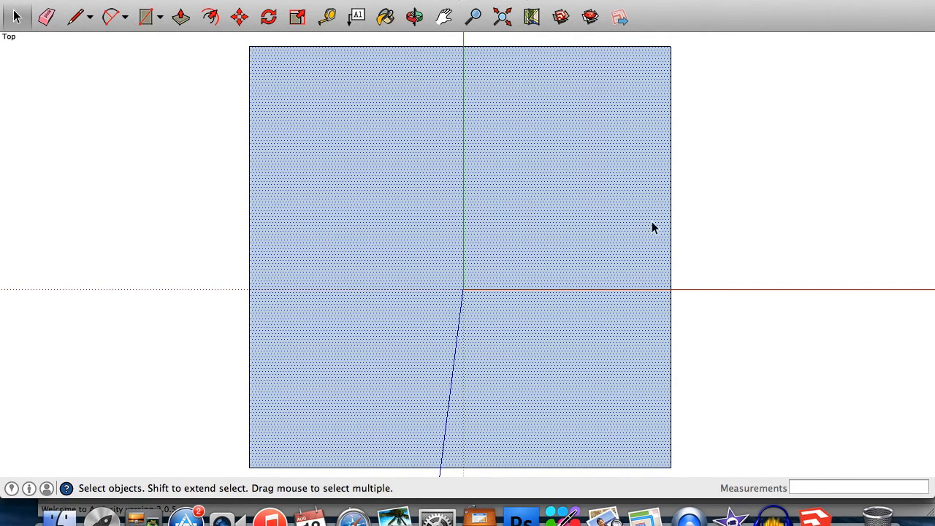
{"action": "left_click", "coordinate": [671, 234]}
{"action": "left_click", "coordinate": [652, 251]}
{"action": "left_click", "coordinate": [671, 262]}
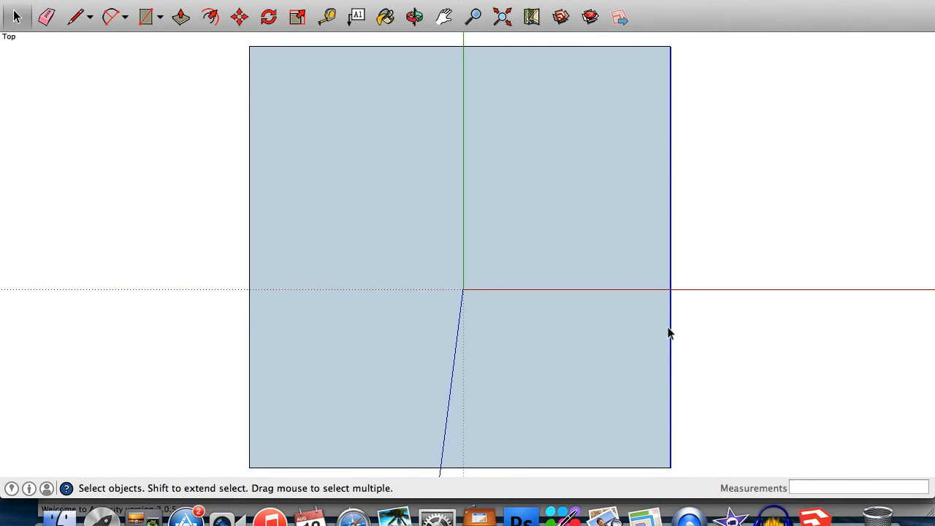
Move the right edge 100' inward along the red axis to narrow the square into a rectangle.
{"action": "left_click", "coordinate": [238, 18]}
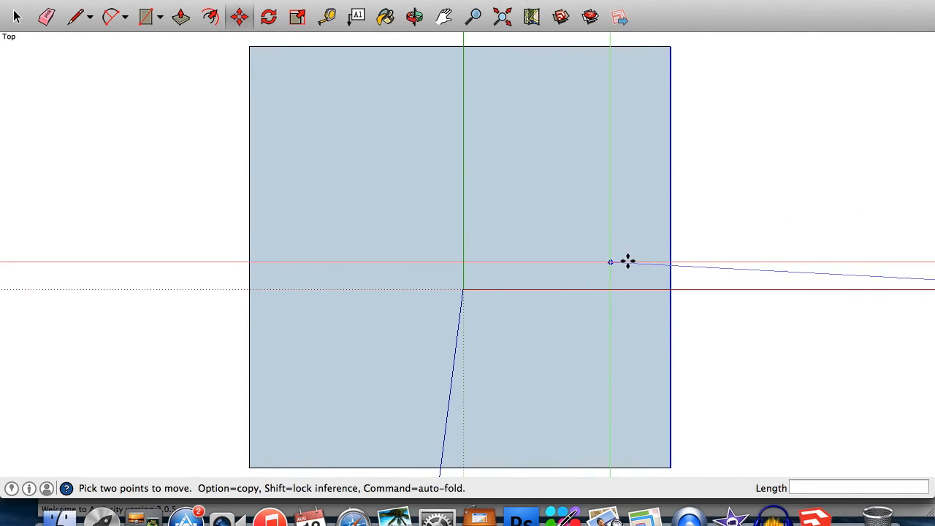
{"action": "key", "text": "m"}
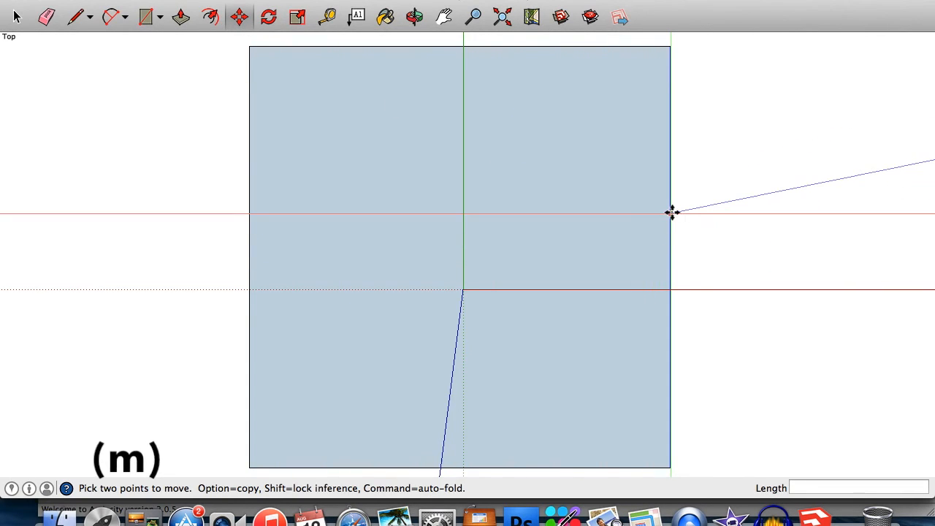
{"action": "left_click", "coordinate": [672, 211]}
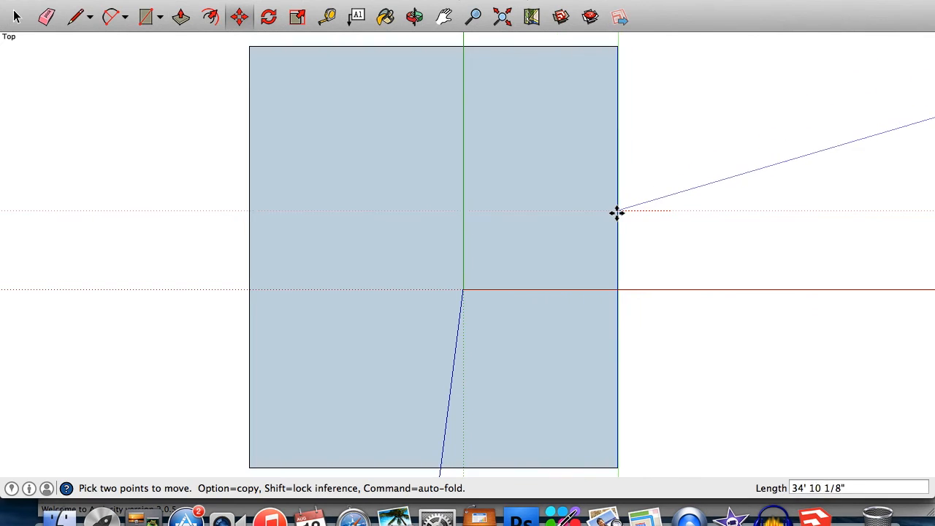
{"action": "type", "text": "100'"}
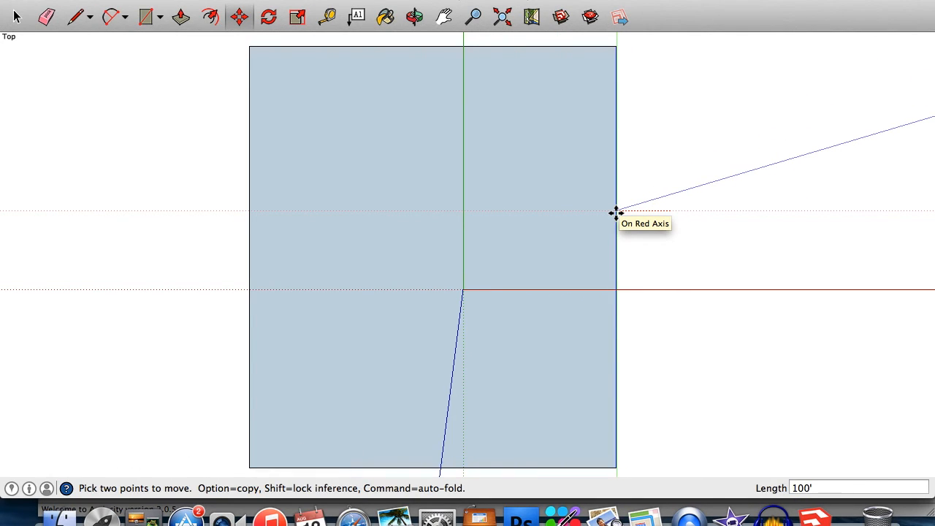
{"action": "key", "text": "Return"}
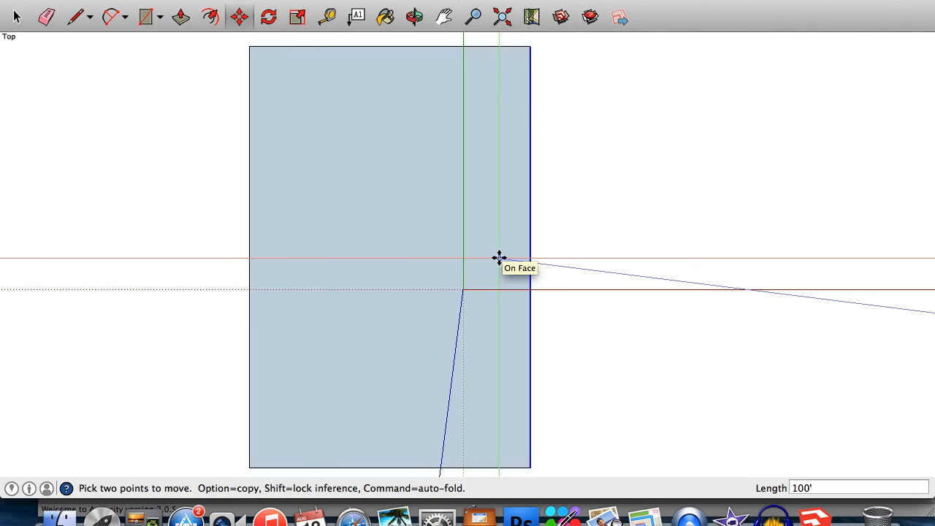
{"action": "key", "text": "Escape"}
{"action": "key", "text": "space"}
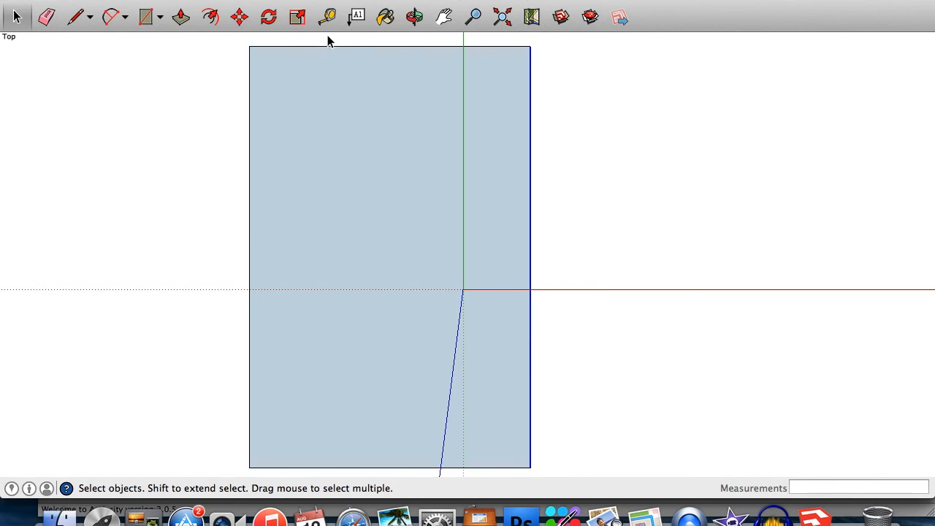
Create a horizontal guide line 200' below the rectangle's top edge using the Tape Measure.
{"action": "left_click", "coordinate": [633, 223]}
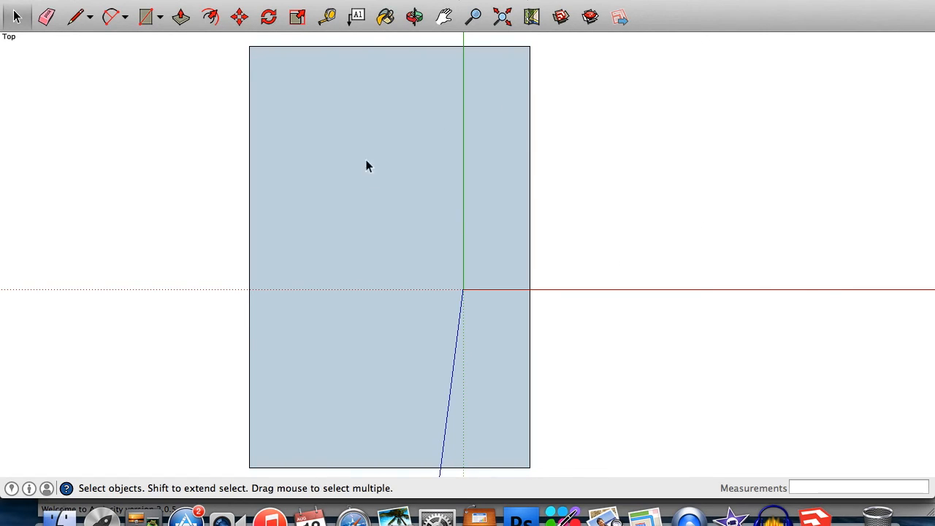
{"action": "left_click", "coordinate": [328, 21]}
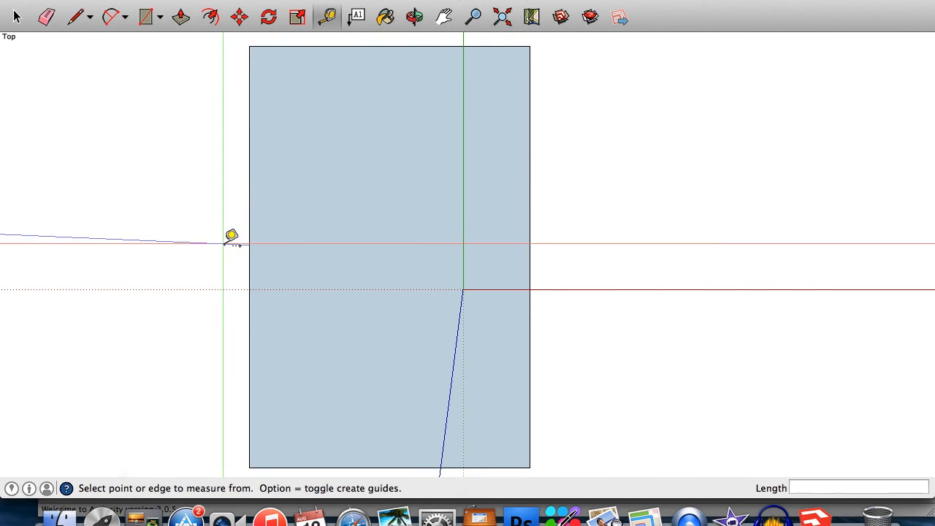
{"action": "left_click", "coordinate": [359, 46]}
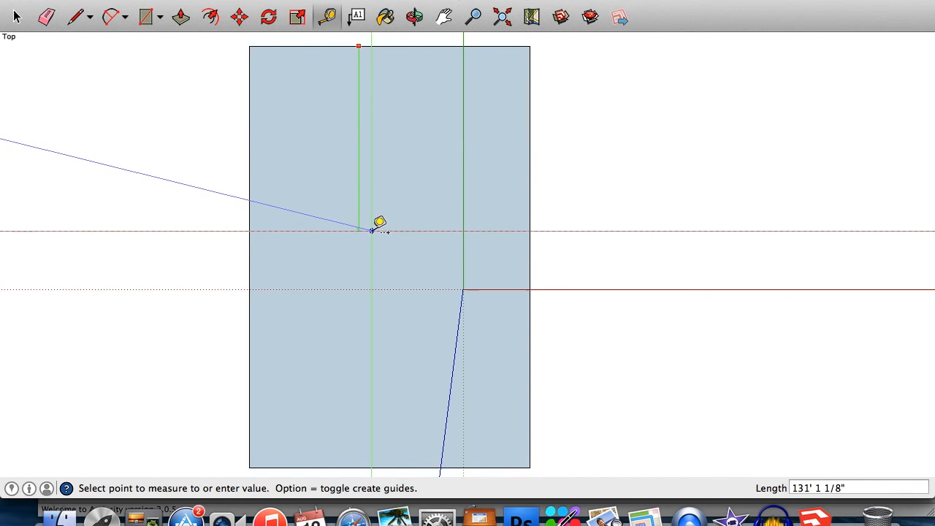
{"action": "type", "text": "2"}
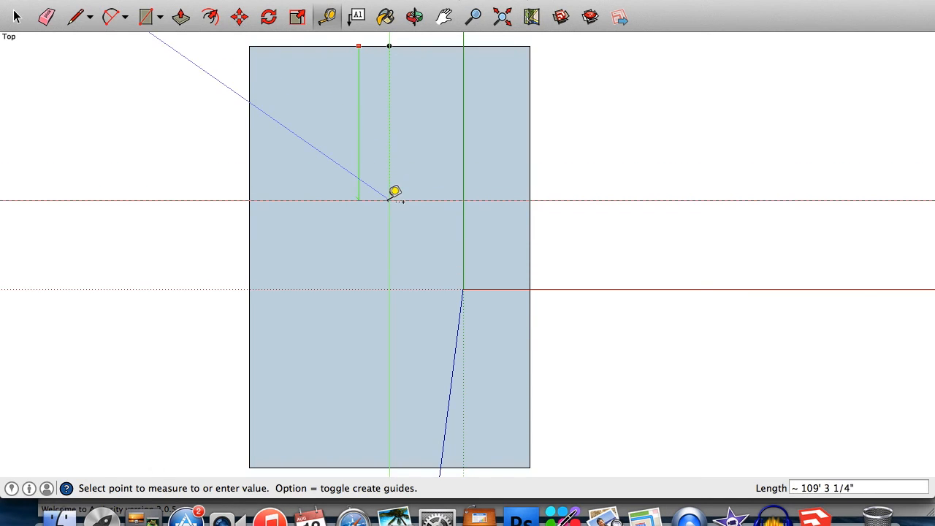
{"action": "type", "text": "200'"}
{"action": "key", "text": "Return"}
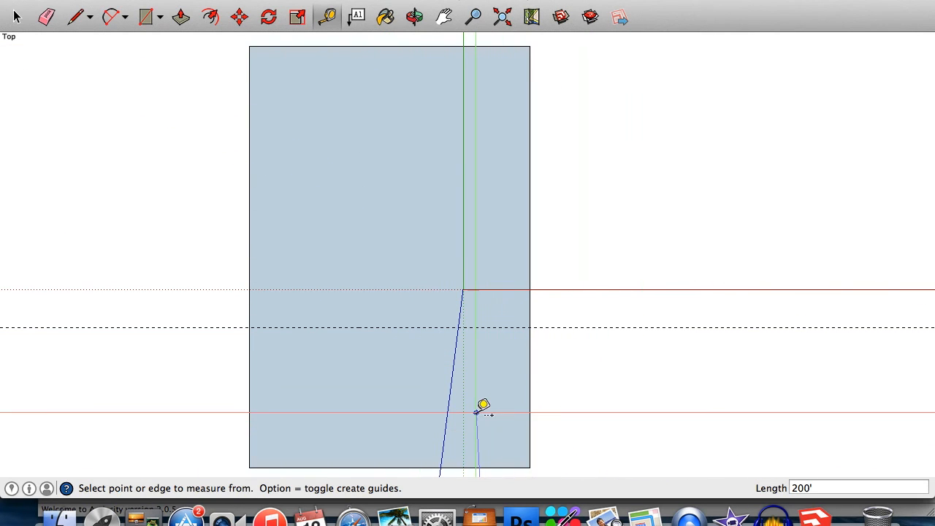
Select the rectangle's bottom edge and move it 100' up along the green axis onto the guide.
{"action": "key", "text": "space"}
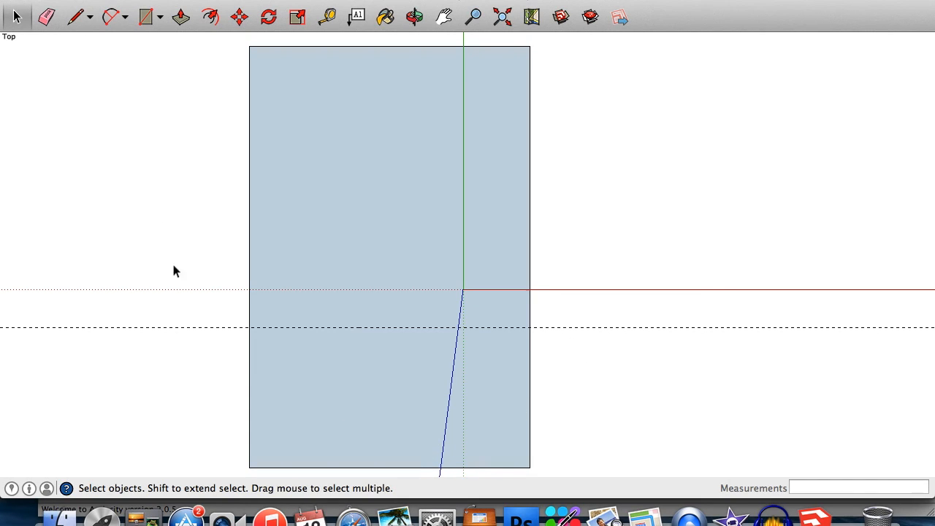
{"action": "left_click", "coordinate": [445, 468]}
{"action": "left_click", "coordinate": [239, 20]}
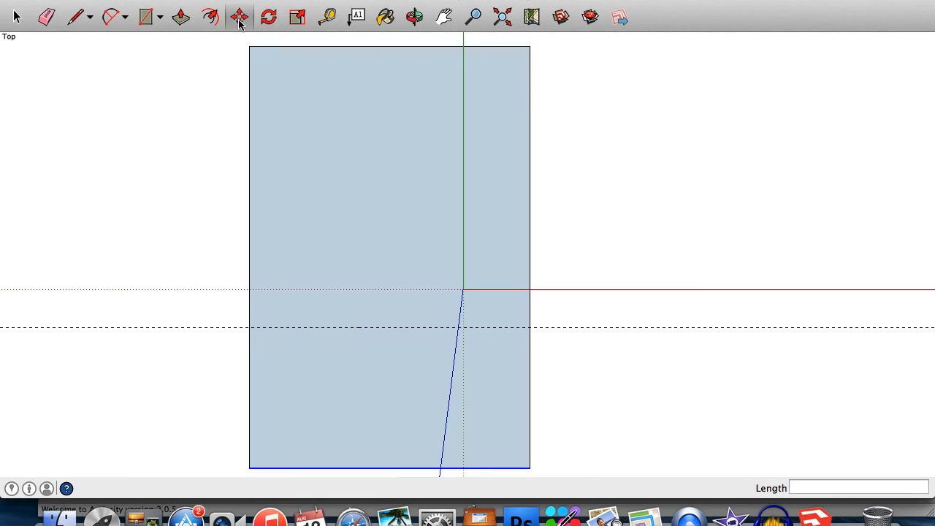
{"action": "left_click", "coordinate": [341, 467]}
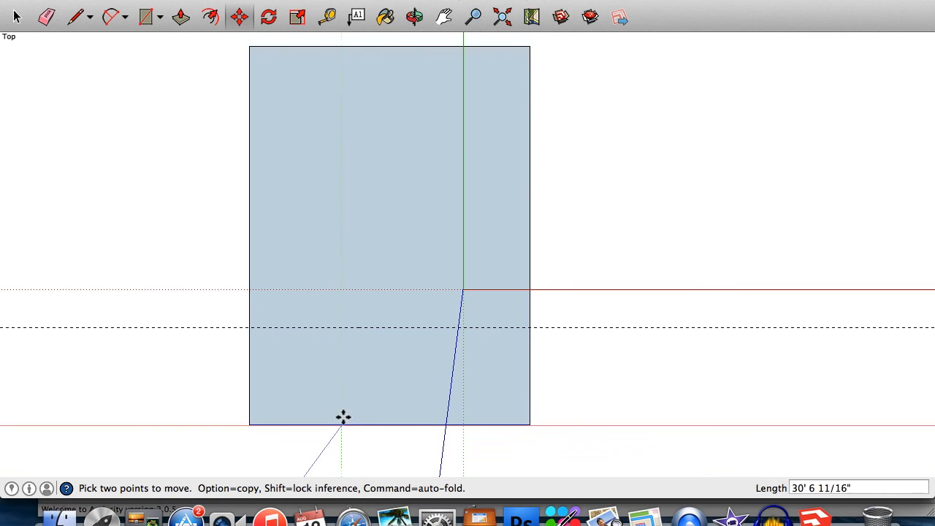
{"action": "left_click", "coordinate": [337, 332]}
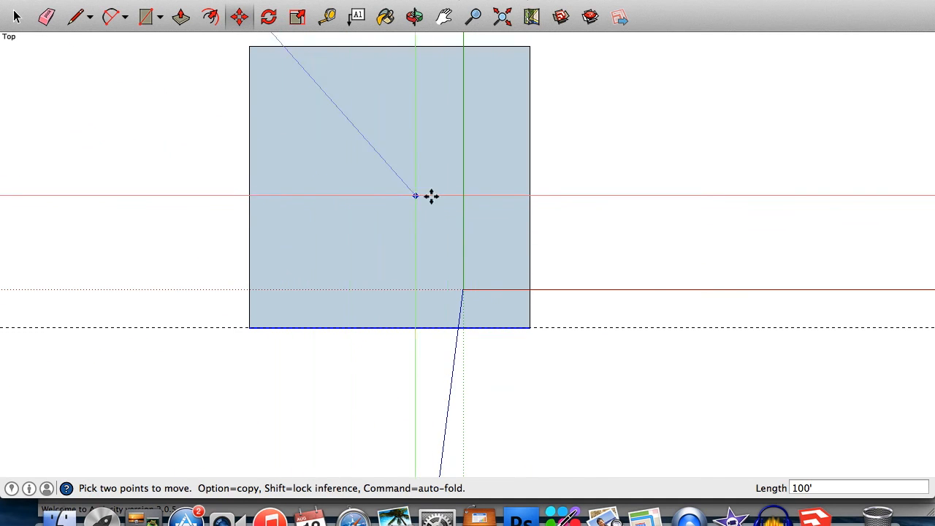
Erase the guide line with the Eraser.
{"action": "left_click", "coordinate": [45, 18]}
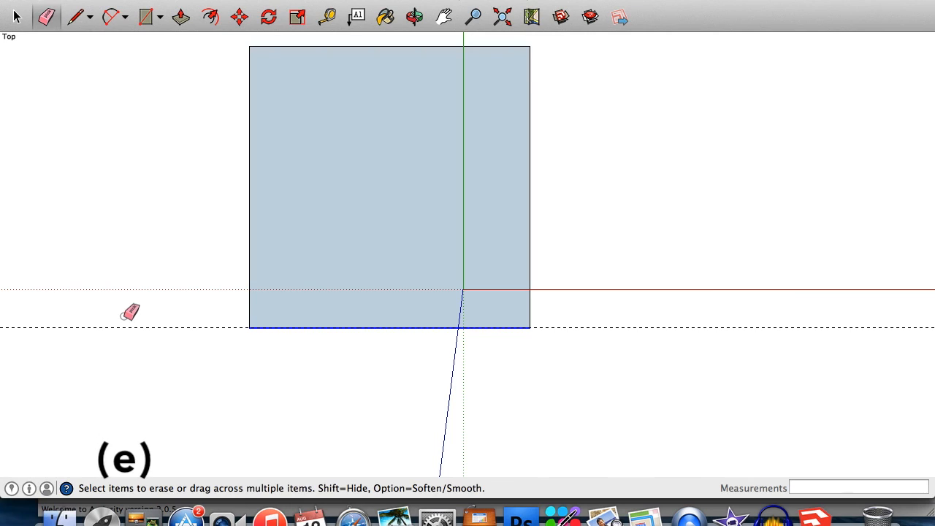